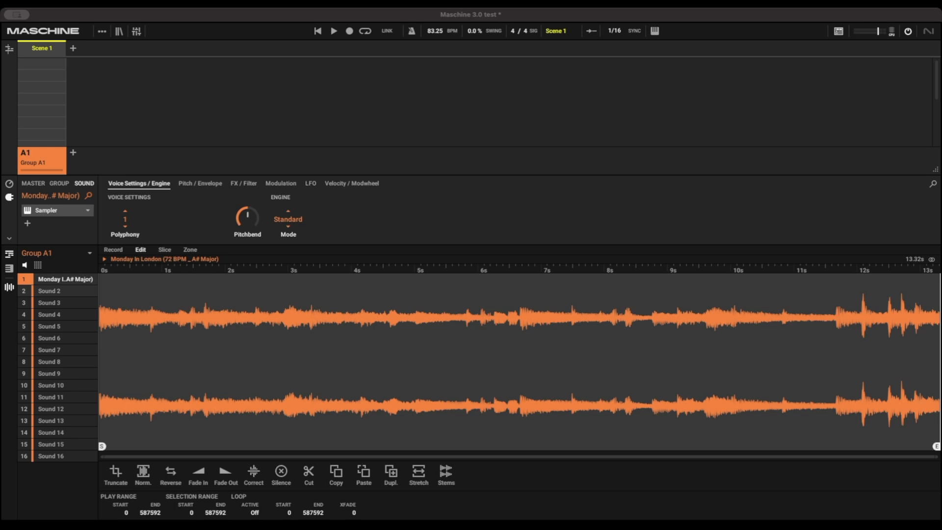
- Separate the sample into stems and set the vocal stem's polyphony to 1
left_click(447, 473)
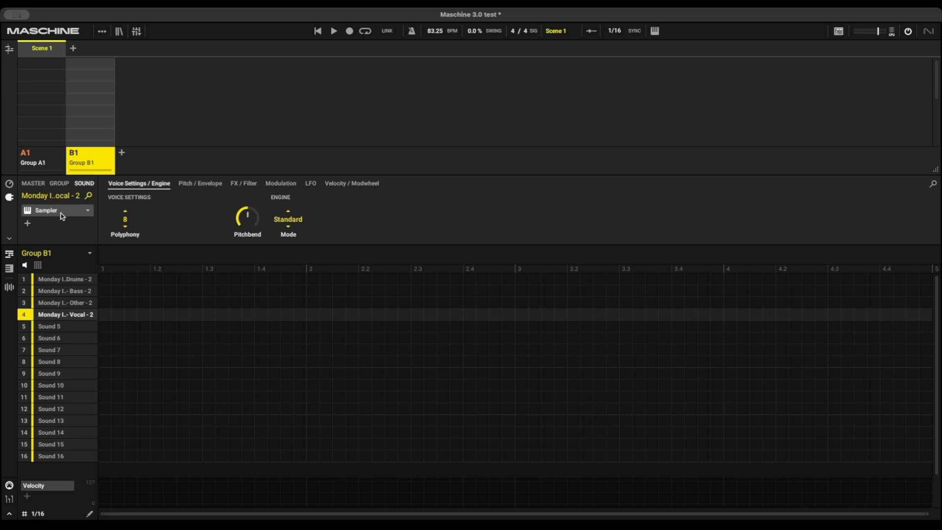
left_click(125, 222)
left_click(135, 249)
mouse_move(76, 312)
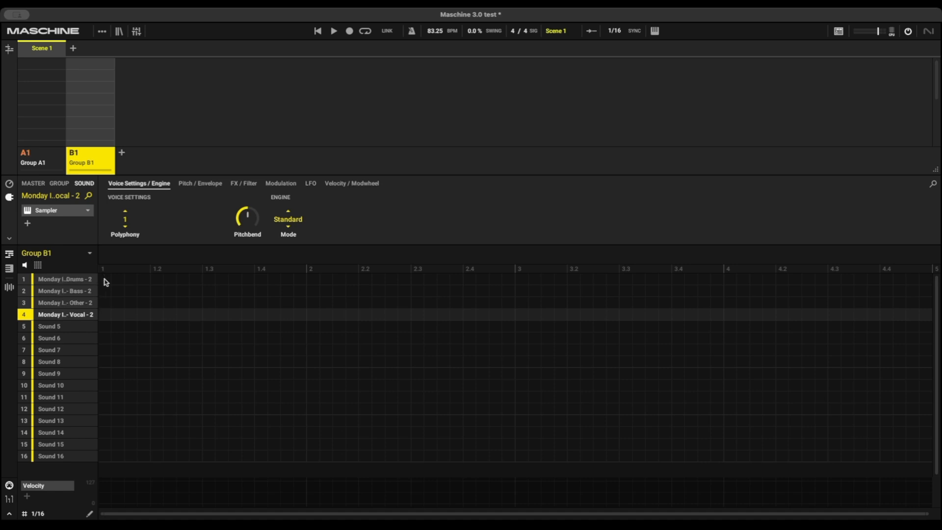
- Place a note at the pattern start on each of the four stem sounds
mouse_move(90, 383)
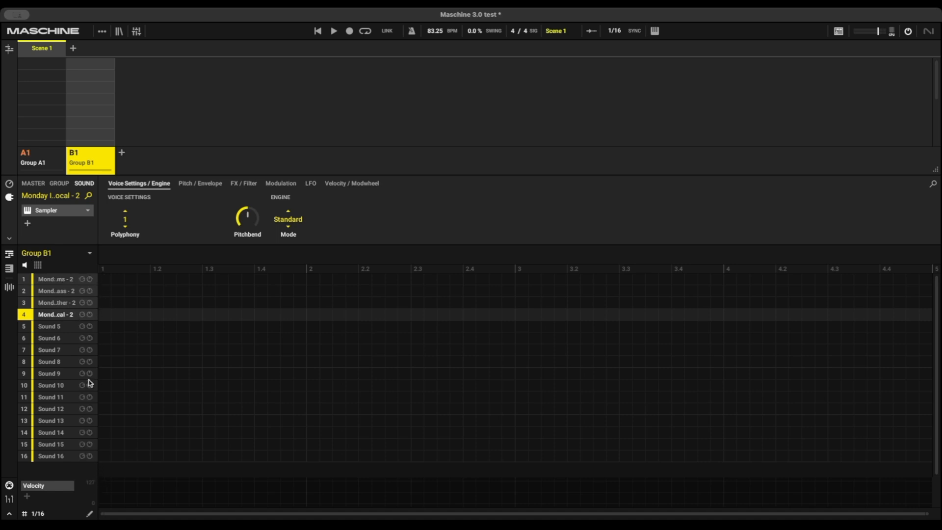
left_click(102, 283)
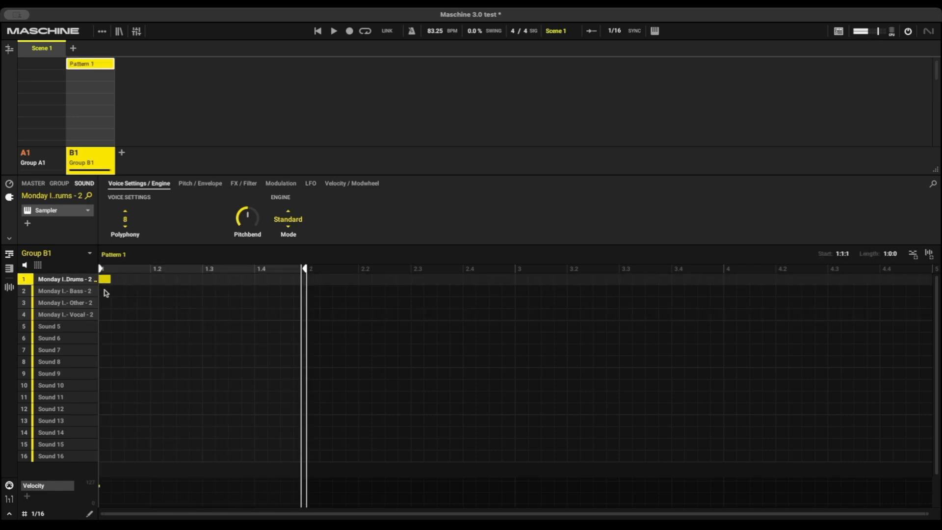
left_click(105, 291)
left_click(104, 303)
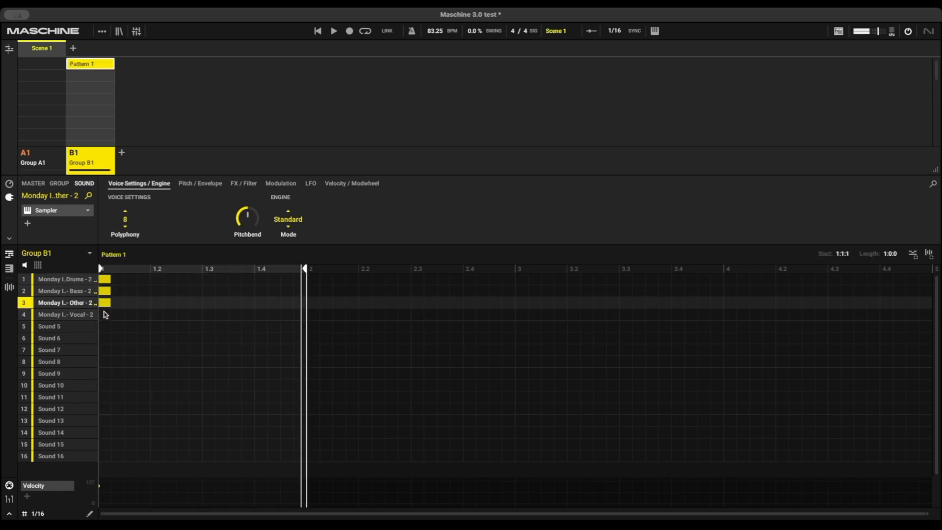
left_click(105, 314)
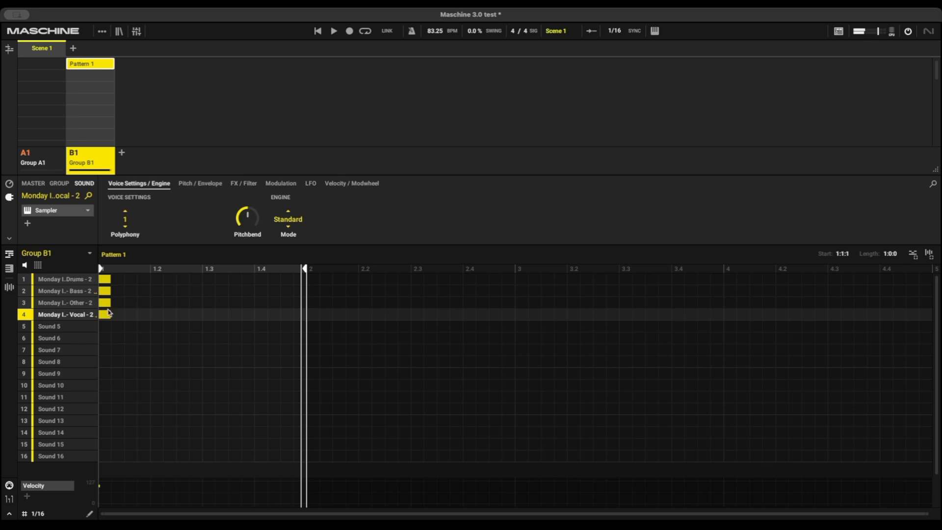
- Extend the stem pattern to four bars and play it back
mouse_move(309, 269)
left_mouse_down()
mouse_move(783, 309)
mouse_move(922, 309)
mouse_move(814, 310)
left_mouse_up()
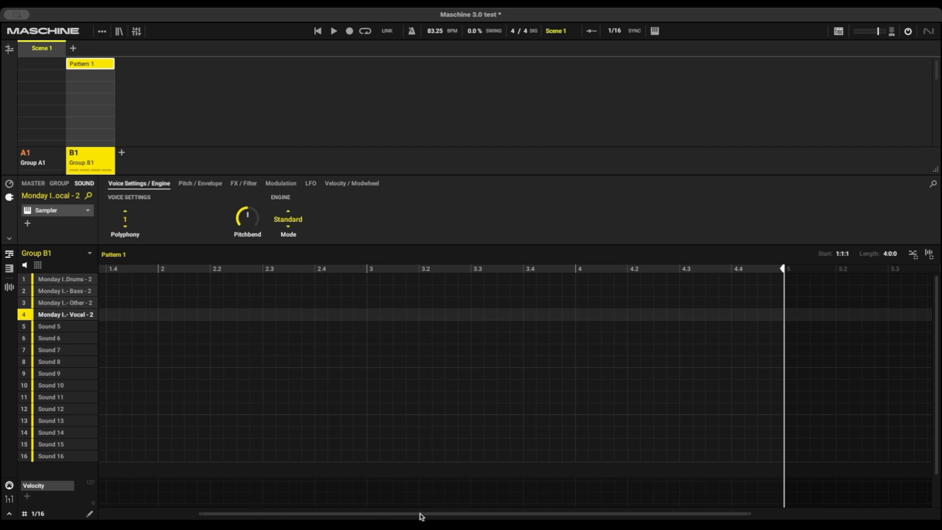
left_click_drag(421, 514, 277, 514)
key("space")
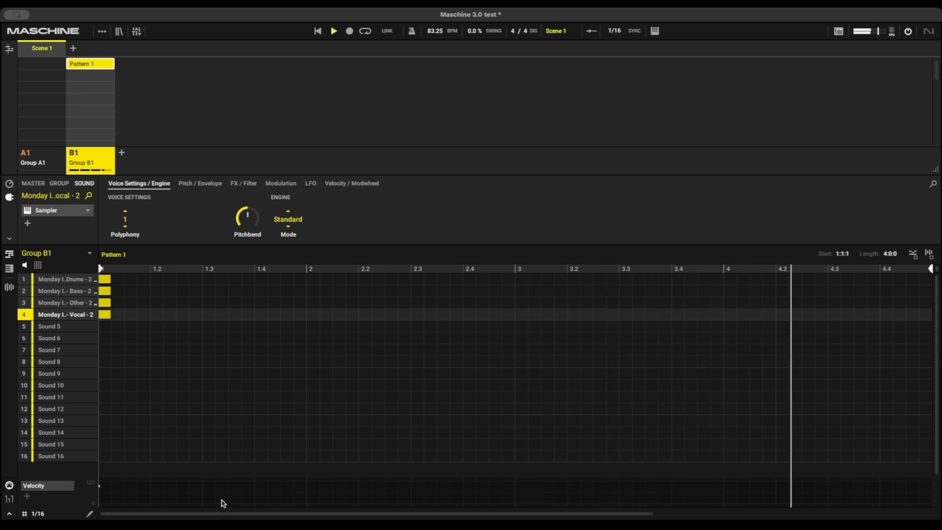
key("space")
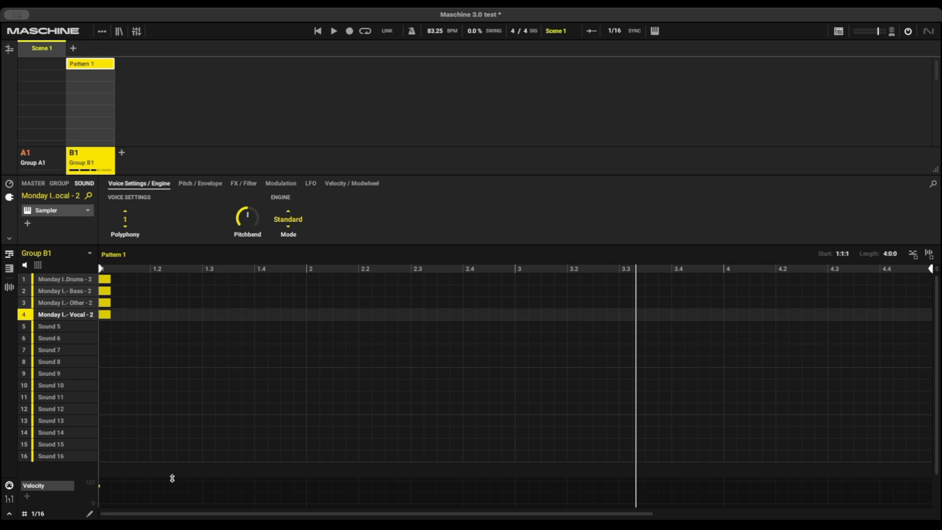
- Undo the stem separation changes
key("super+z")
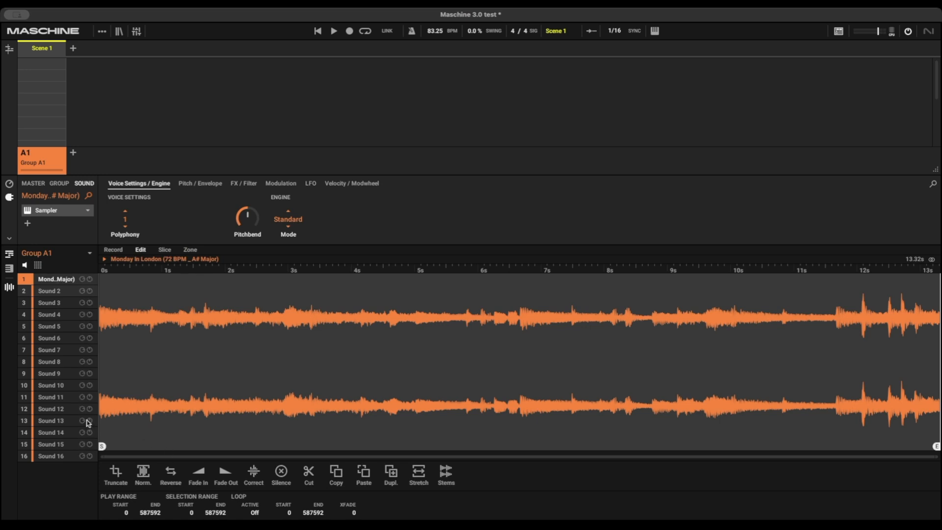
- Slice the sample in Split mode into 16 slices
left_click(165, 249)
left_click(123, 514)
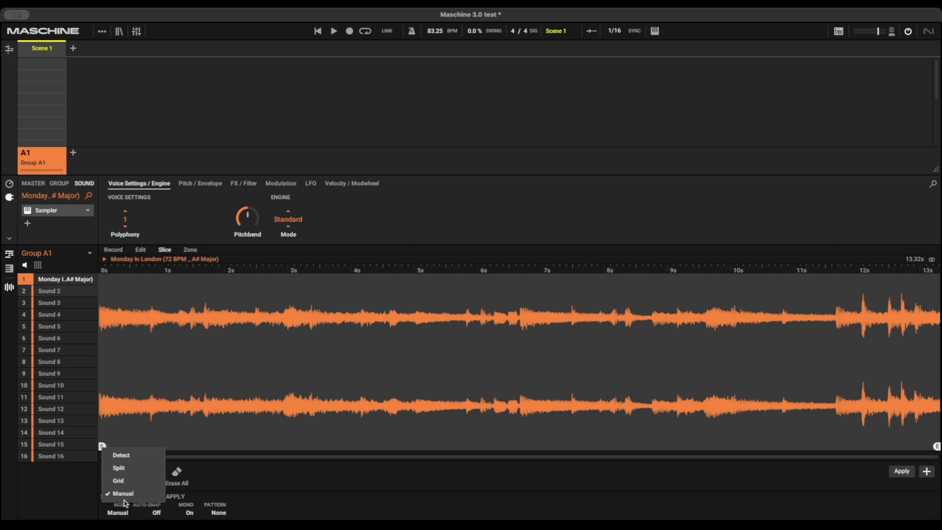
left_click(126, 467)
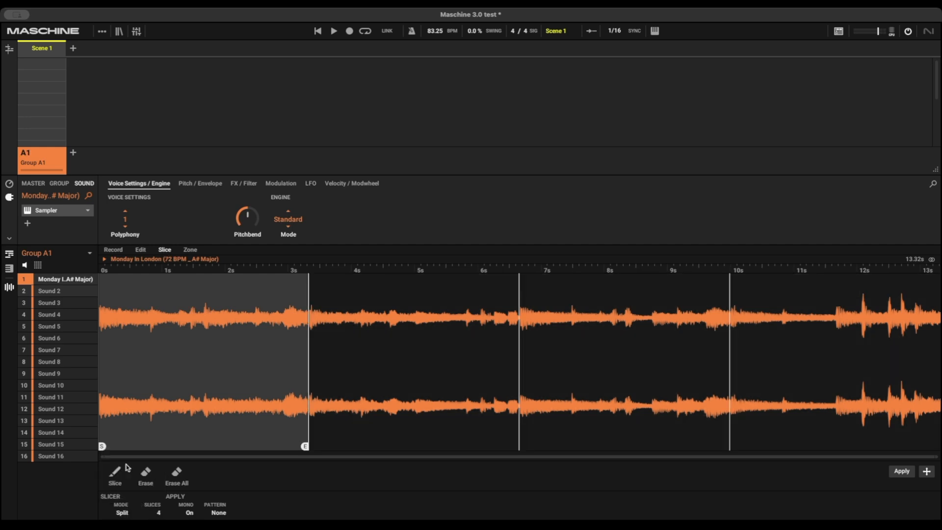
left_click(157, 513)
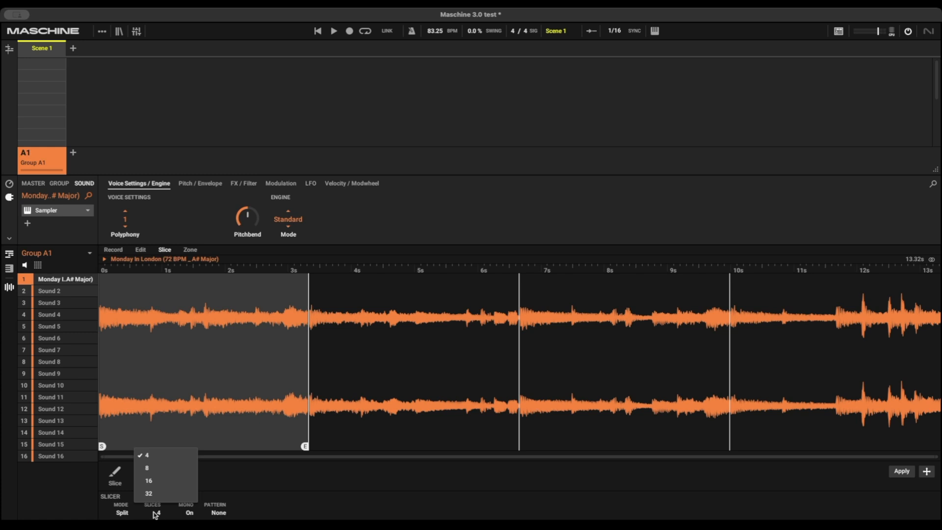
left_click(160, 484)
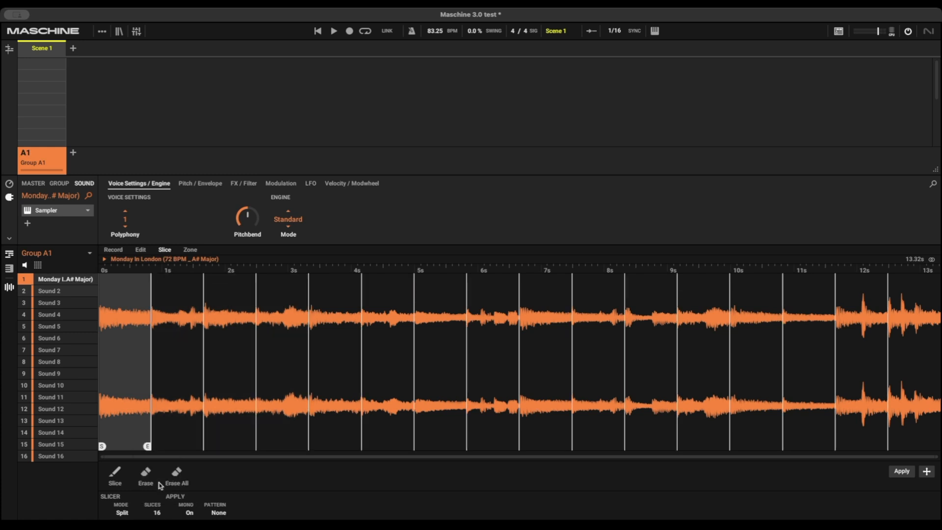
left_click(218, 513)
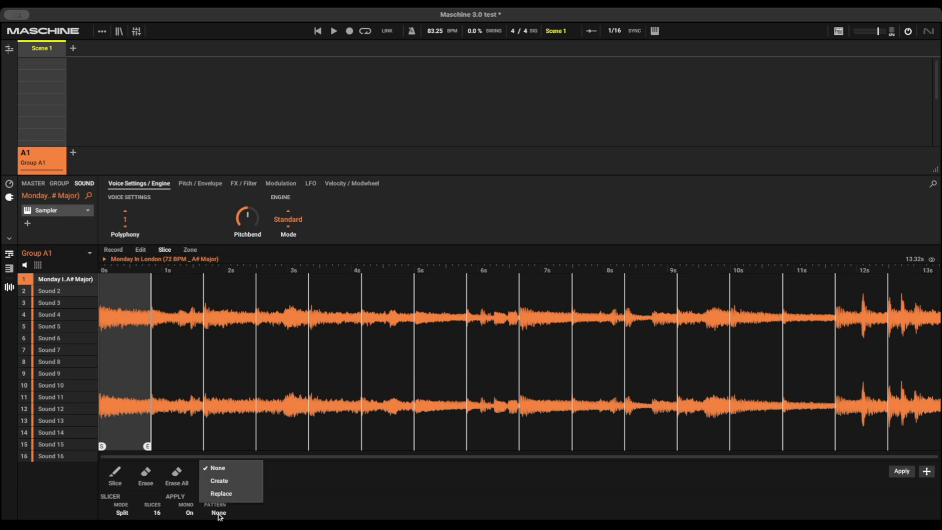
left_click(230, 482)
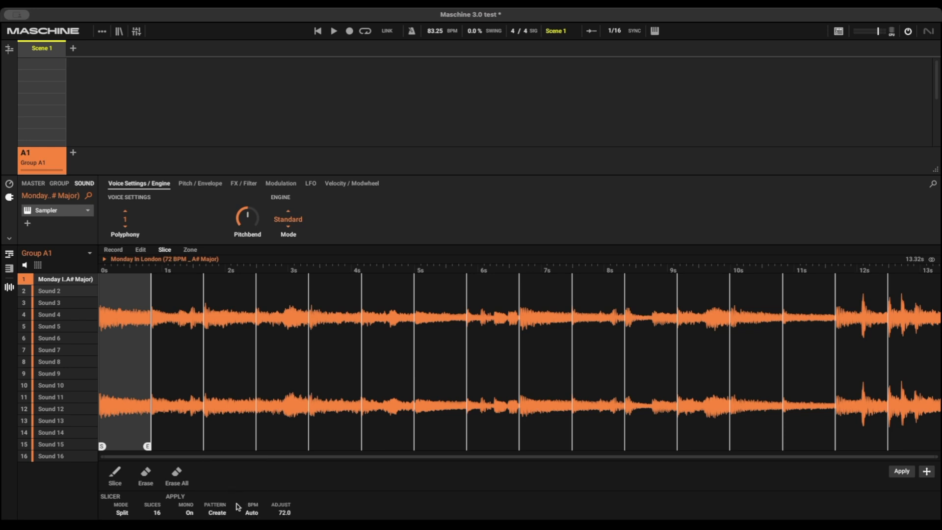
left_click(222, 512)
left_click(229, 495)
left_click(222, 514)
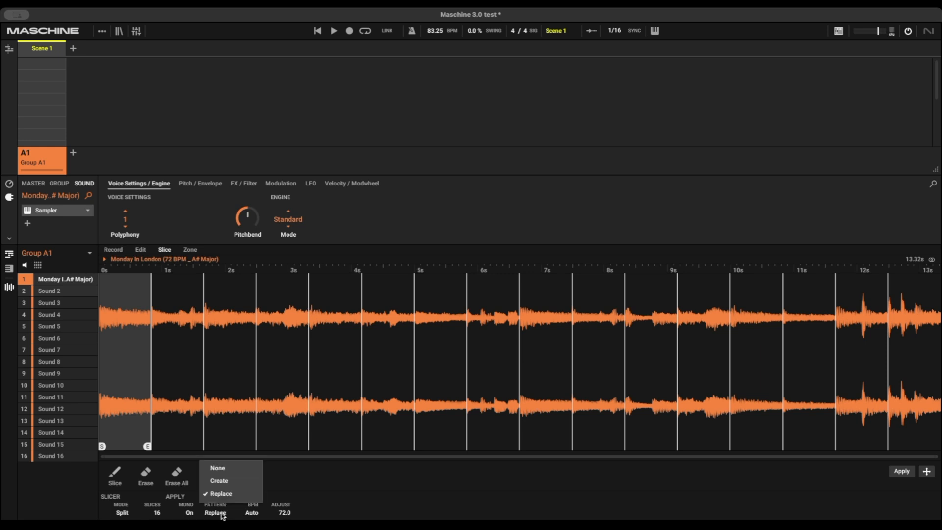
left_click(224, 471)
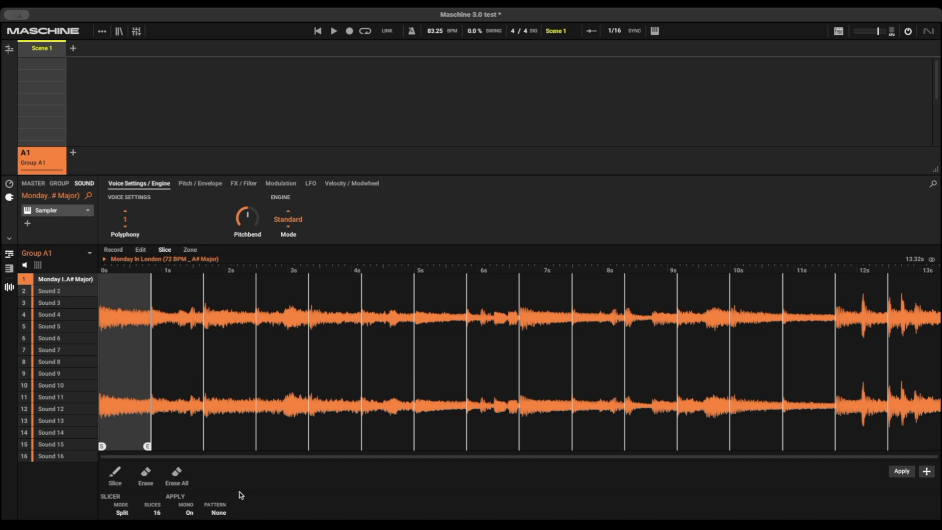
- Switch the pattern editor to keyboard view and show the Pitch / Envelope parameters
key("F2")
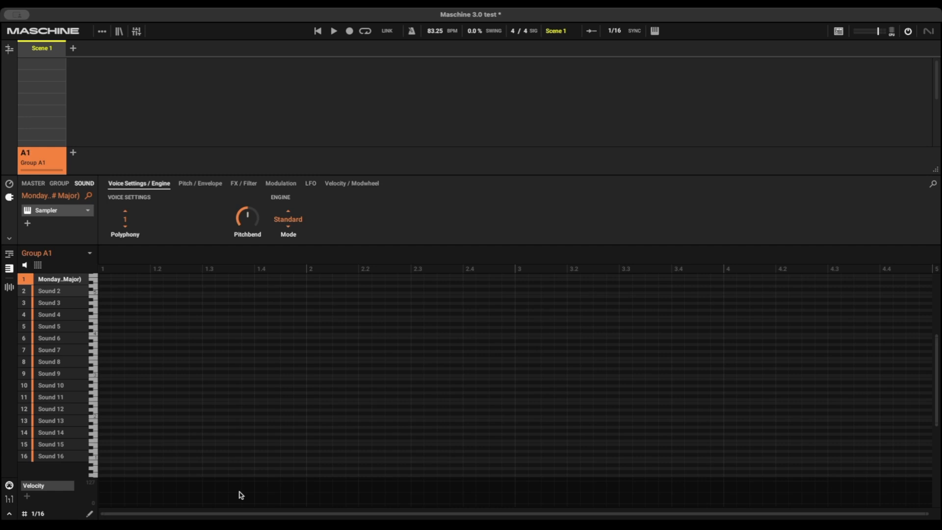
key("m")
key("Right")
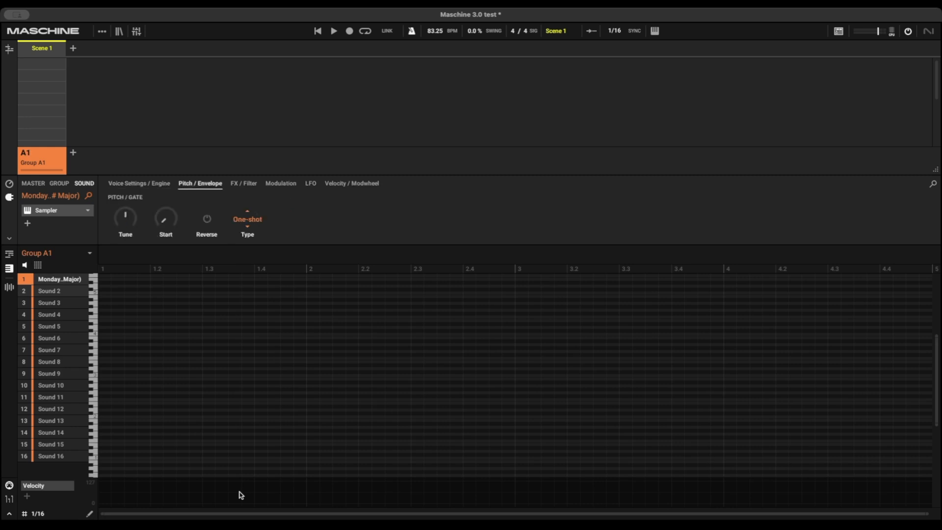
- Record a pass of slice notes into the pattern and undo it
key("r")
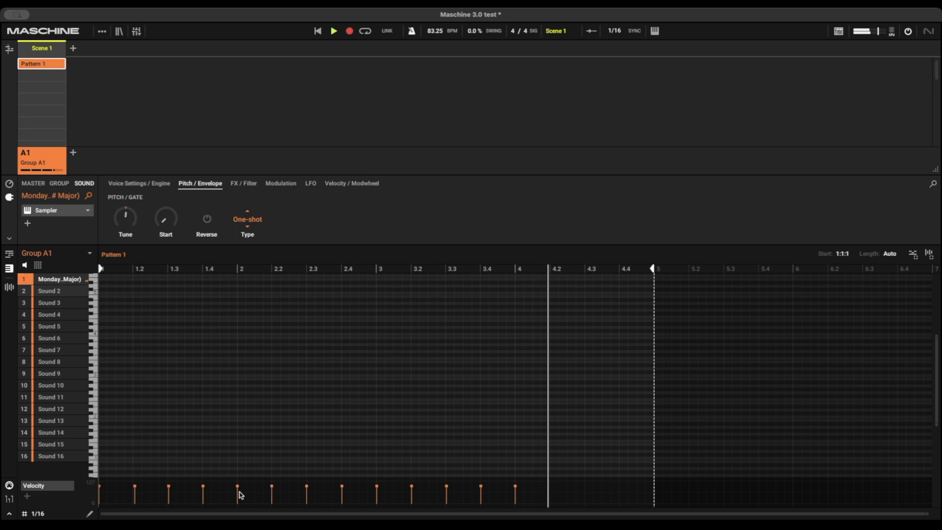
key("space")
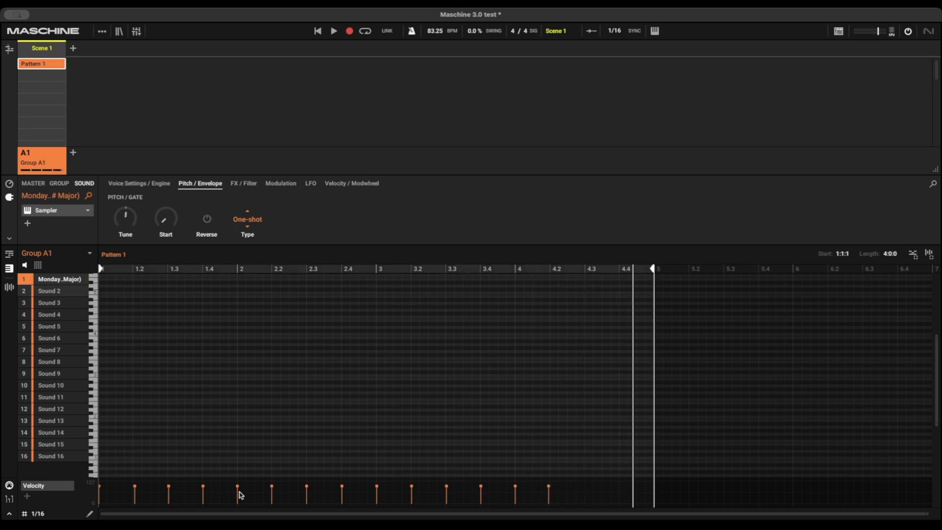
key("ctrl+z")
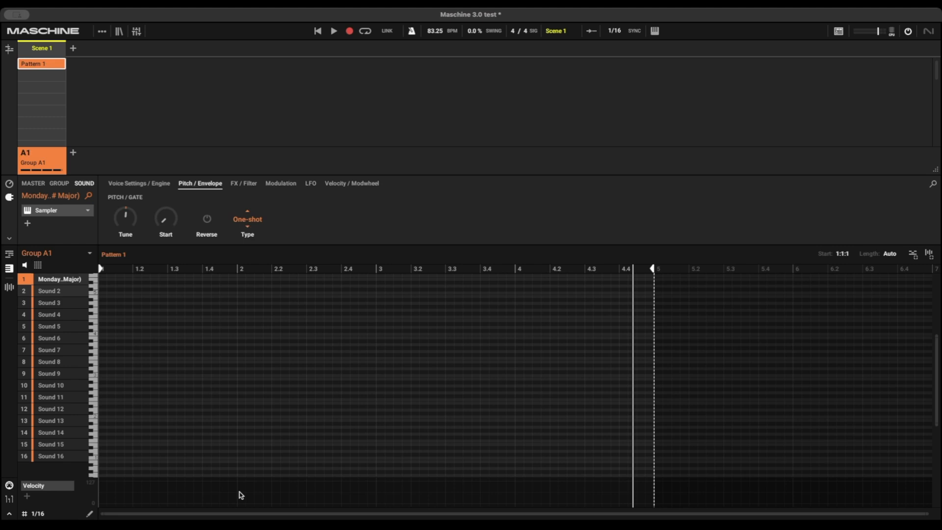
- Record the slice notes into the four-bar pattern, quantize them, and play it back
key("space")
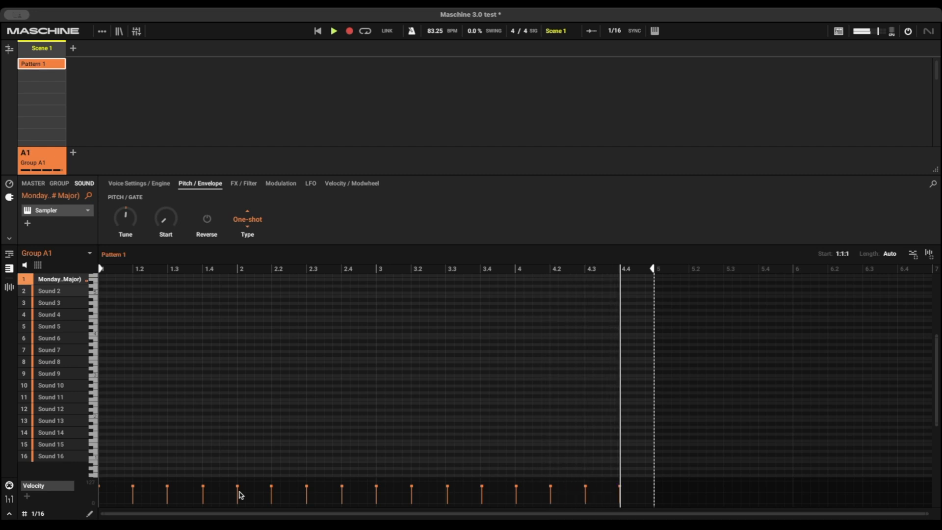
key("space")
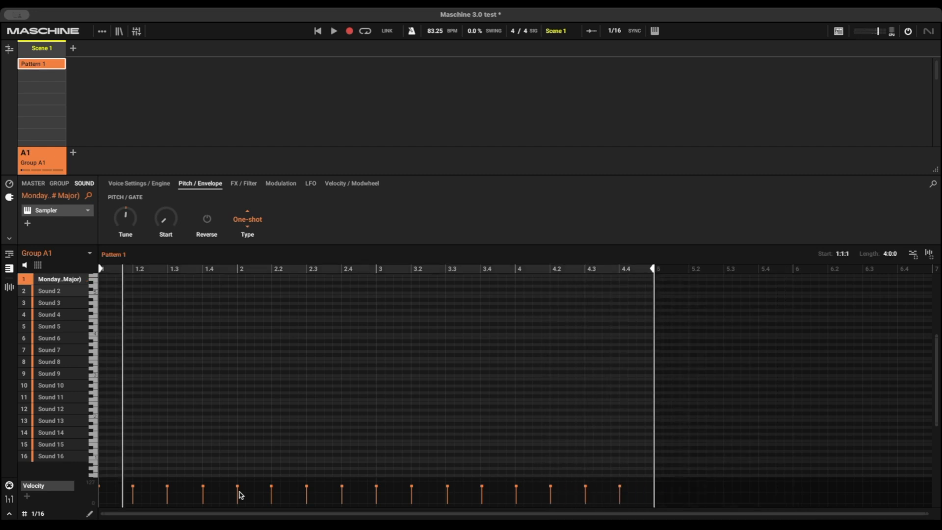
key("q")
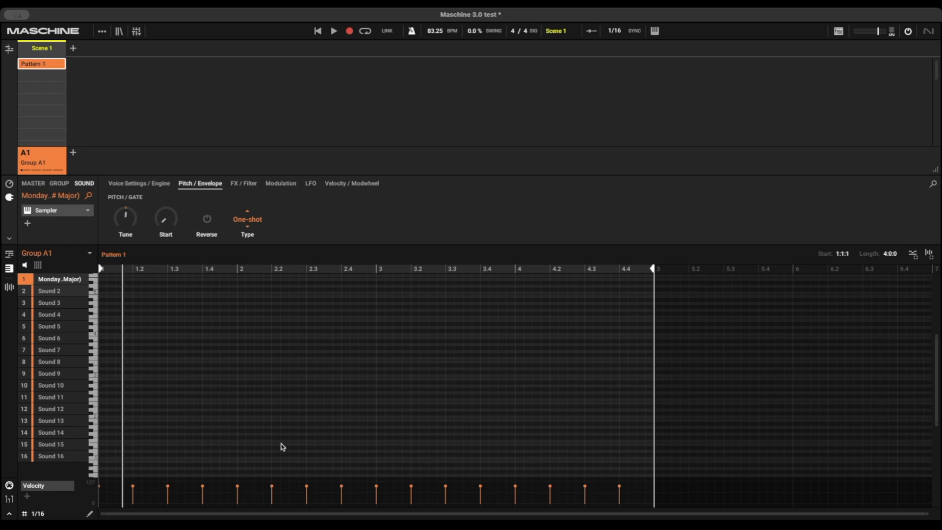
scroll(283, 447, "down", 5)
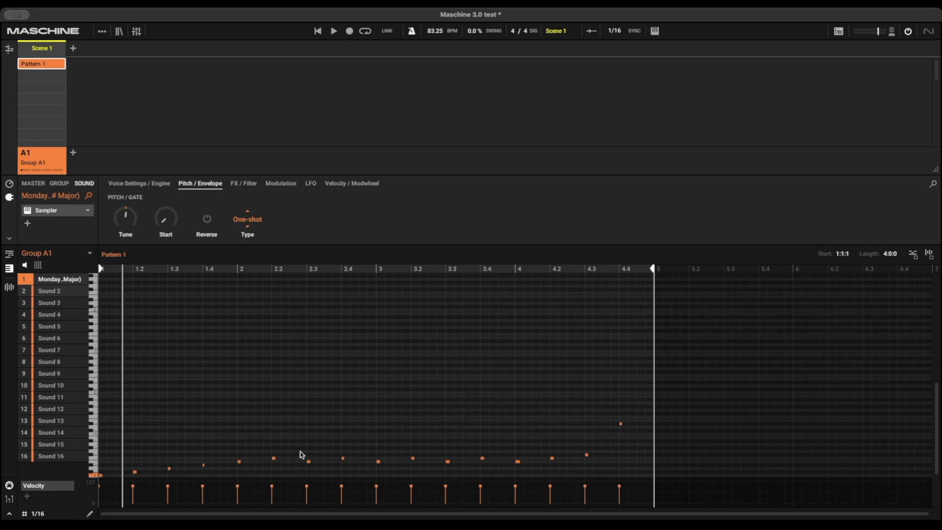
key("space")
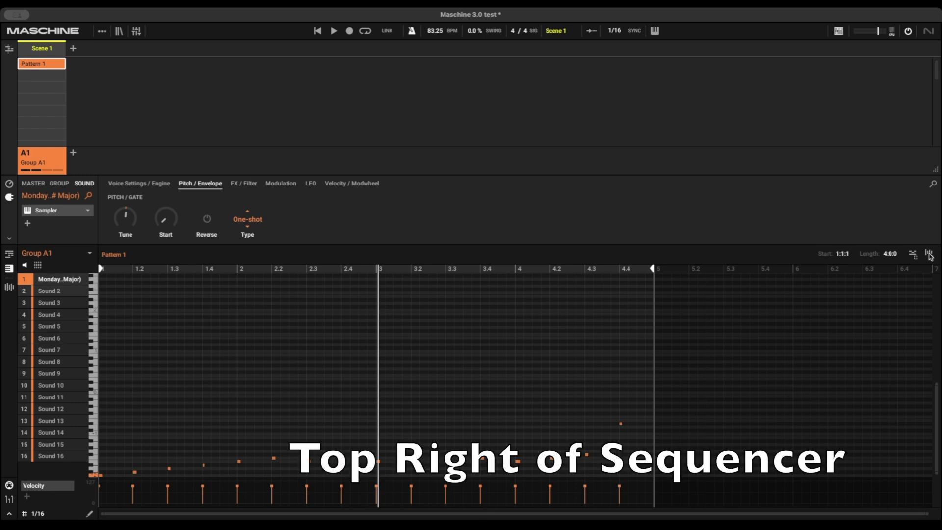
- Render the pattern as audio into sound slot 2, mute the sliced sound, and open the sample editor
left_click_drag(930, 255, 72, 294)
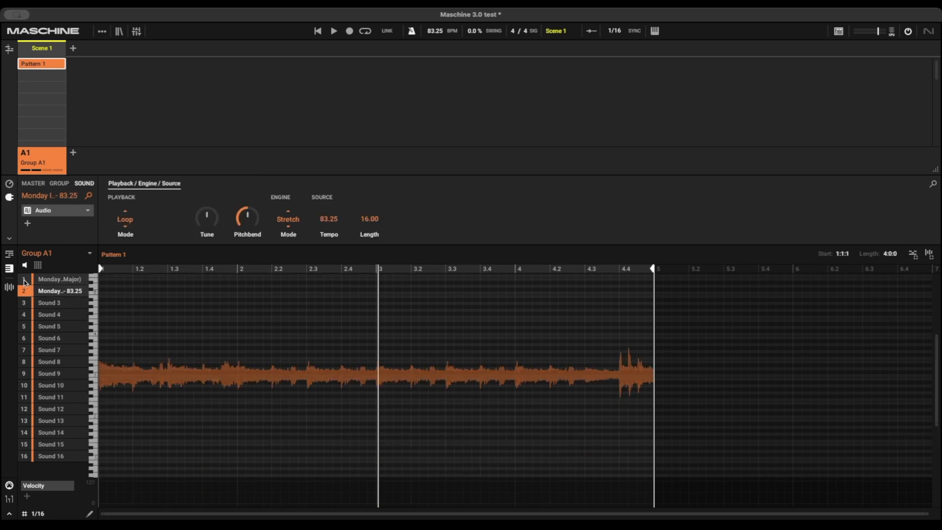
left_click(25, 281)
left_click(9, 288)
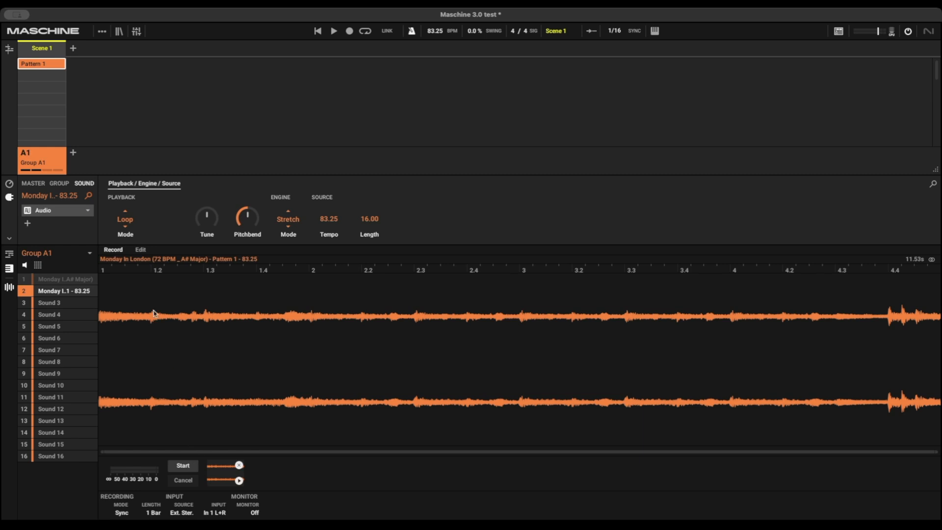
- Separate the rendered audio into stems and extend the new group's pattern to four bars
left_click(142, 251)
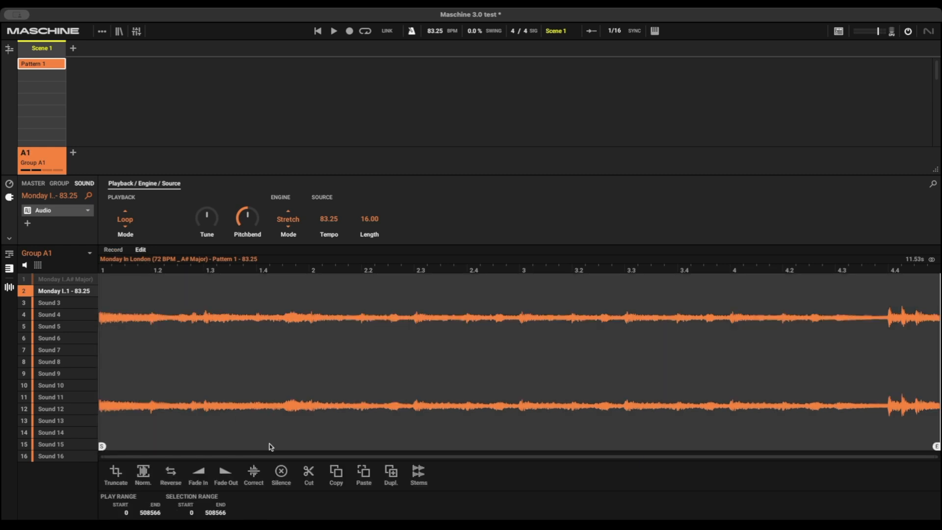
left_click(418, 473)
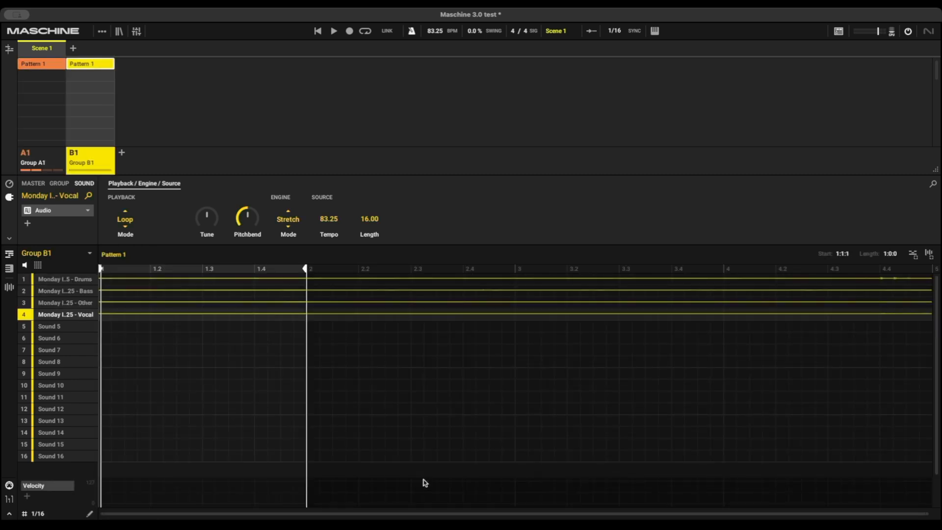
mouse_move(306, 269)
left_mouse_down()
mouse_move(648, 339)
mouse_move(862, 339)
left_mouse_up()
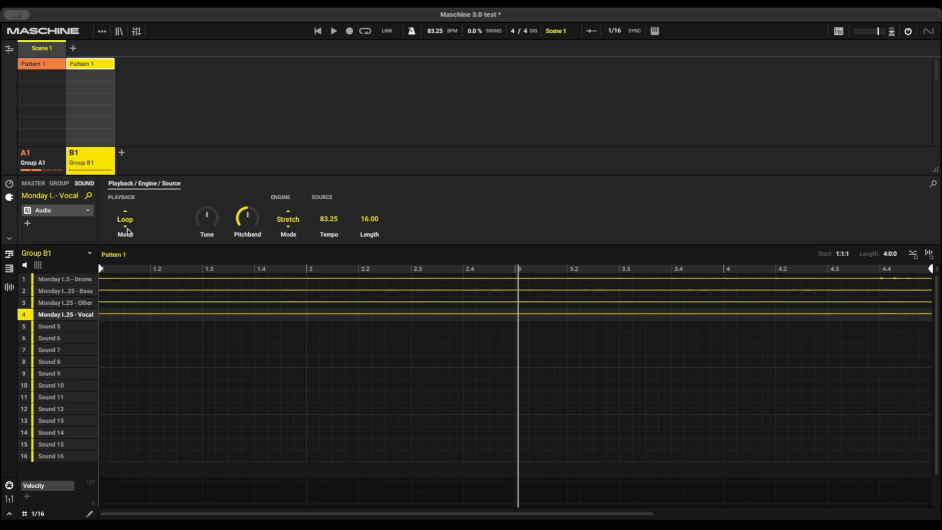
mouse_move(203, 226)
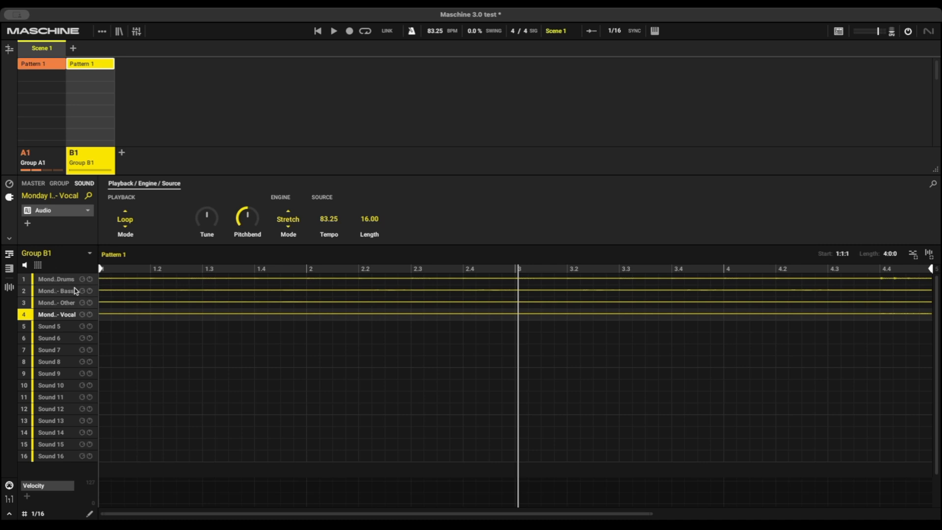
- Select Group A1 and mute its rendered audio sound
left_click(49, 157)
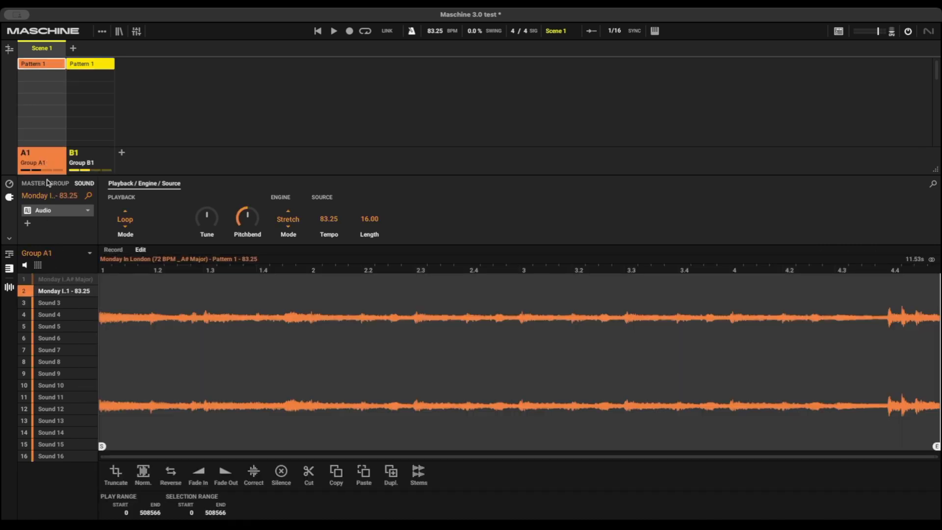
left_click(25, 293)
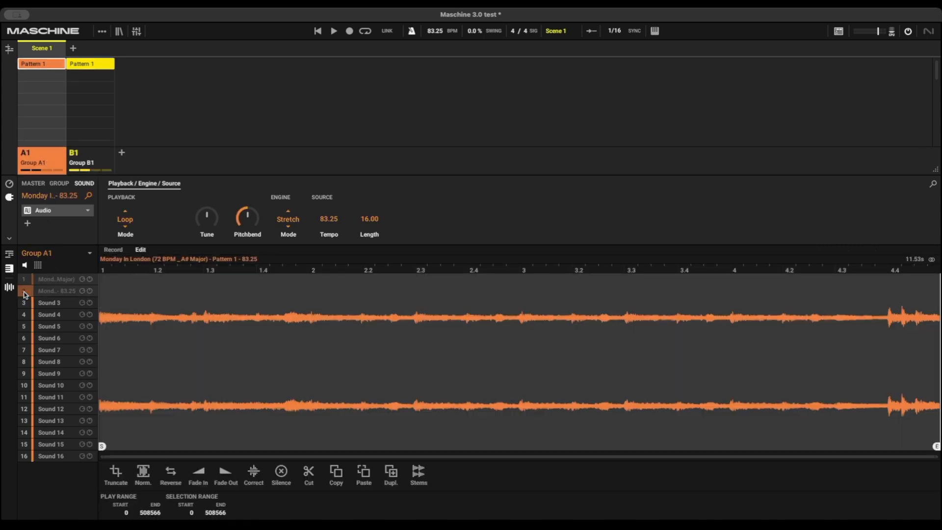
- Play Group B1's four-bar pattern and mute its Drums and Bass stems
left_click(101, 159)
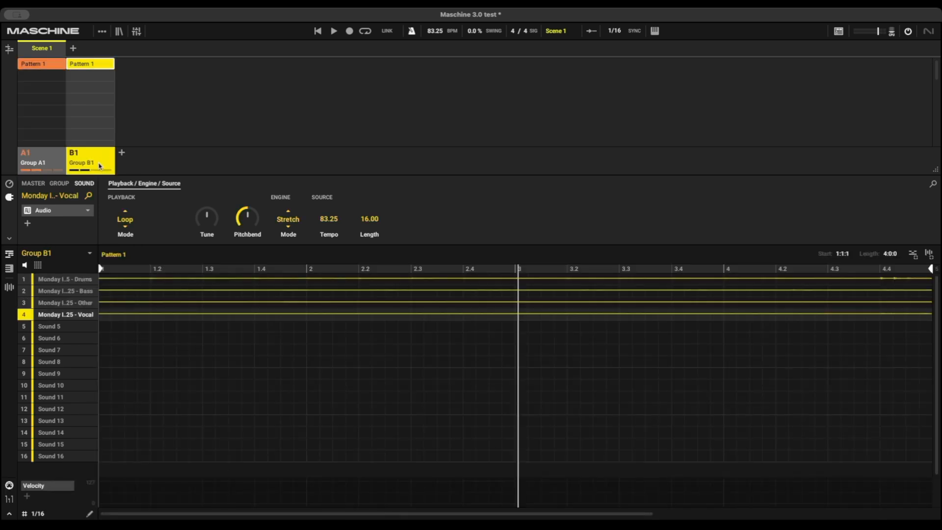
key("space")
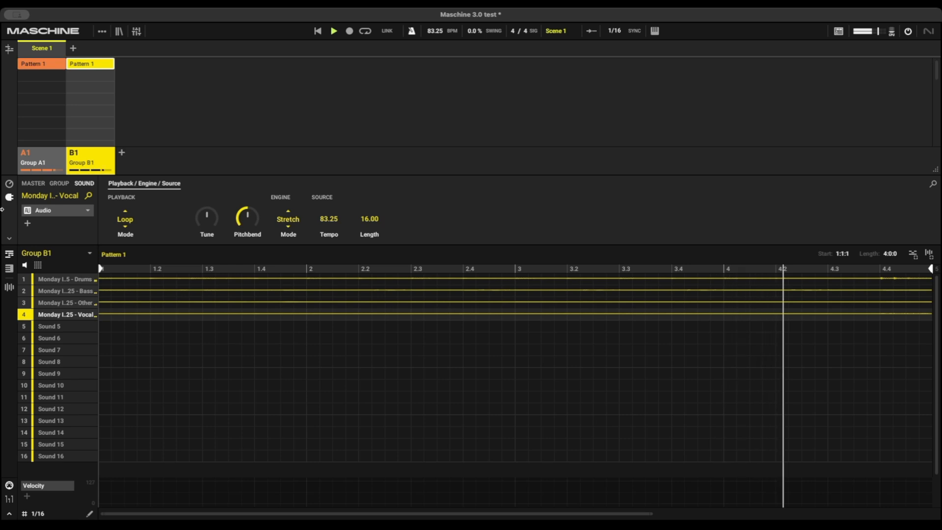
left_click(25, 282)
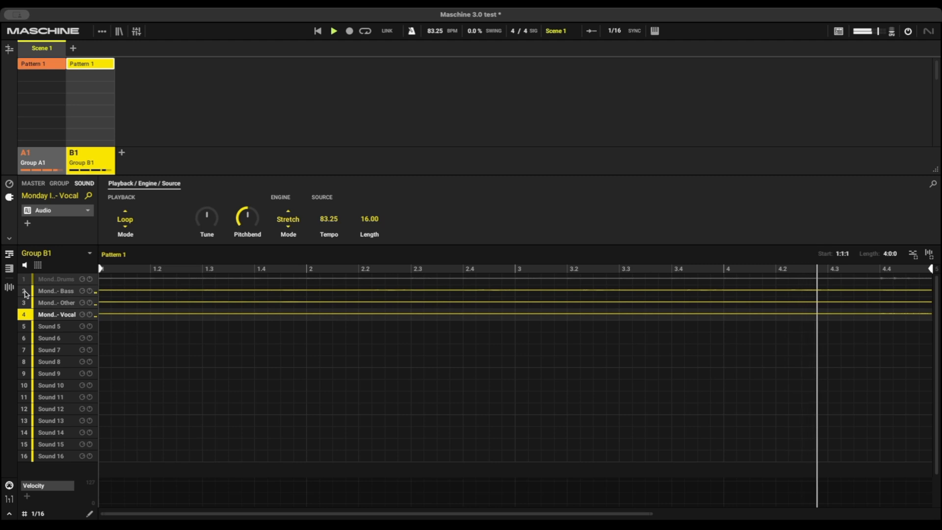
left_click(26, 293)
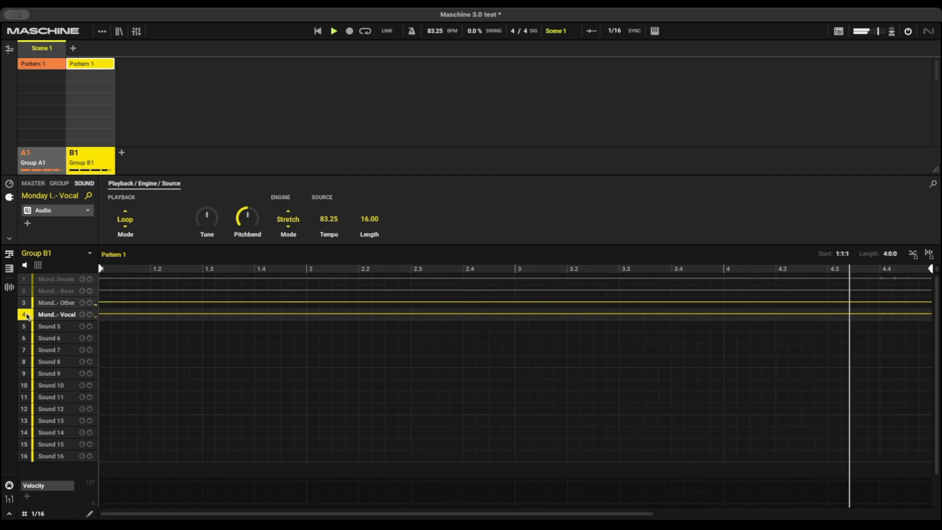
- Audition the stems by muting and unmuting the Vocal stem, then unmuting and re-muting the Bass stem
left_click(24, 315)
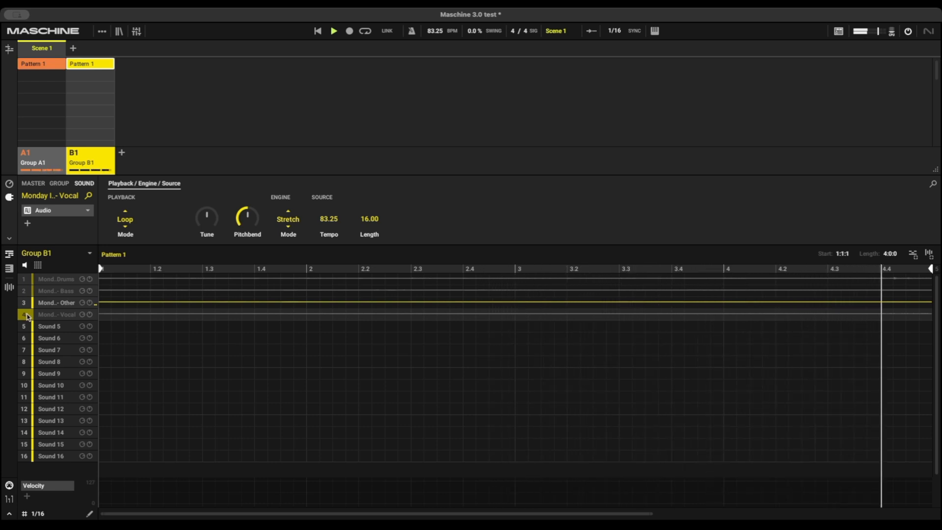
left_click(30, 316)
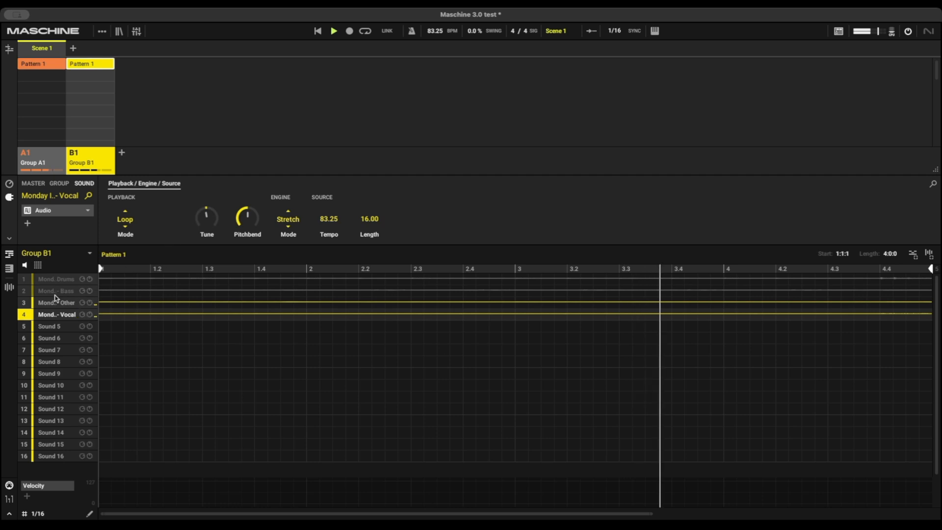
left_click(24, 294)
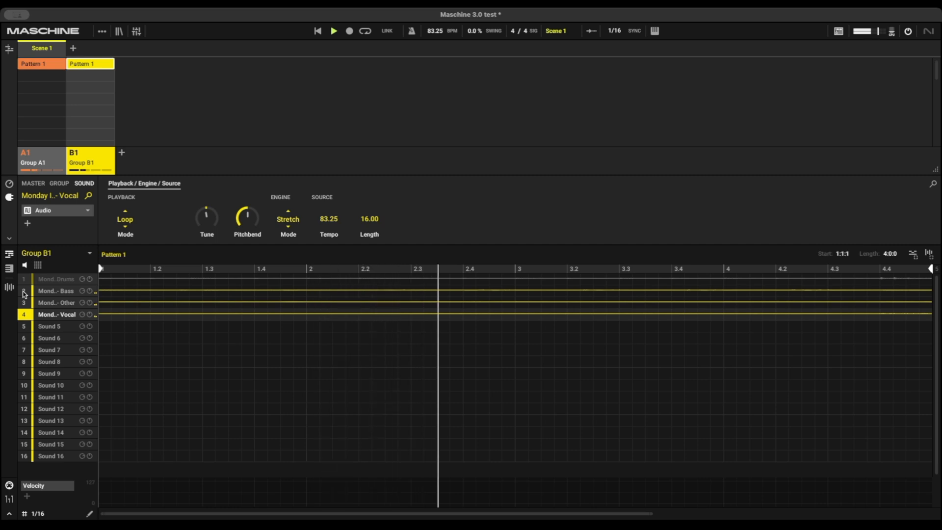
left_click(24, 292)
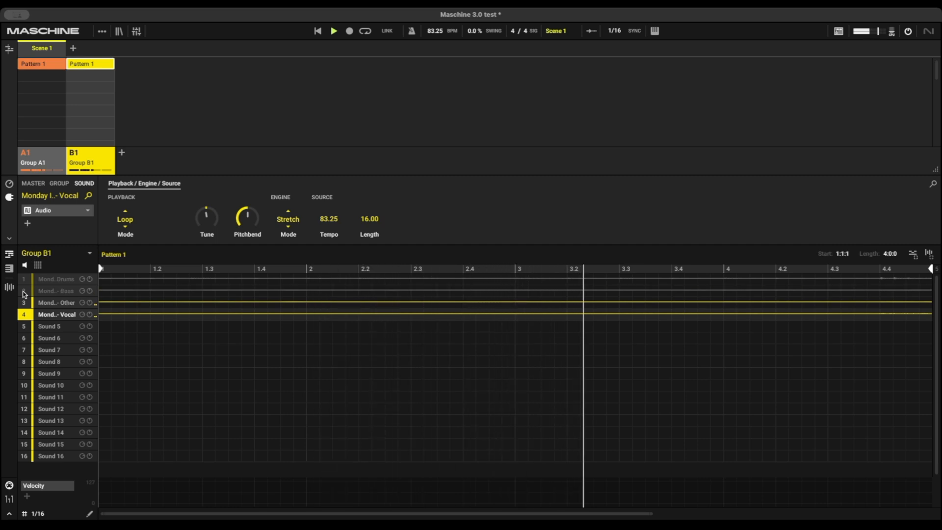